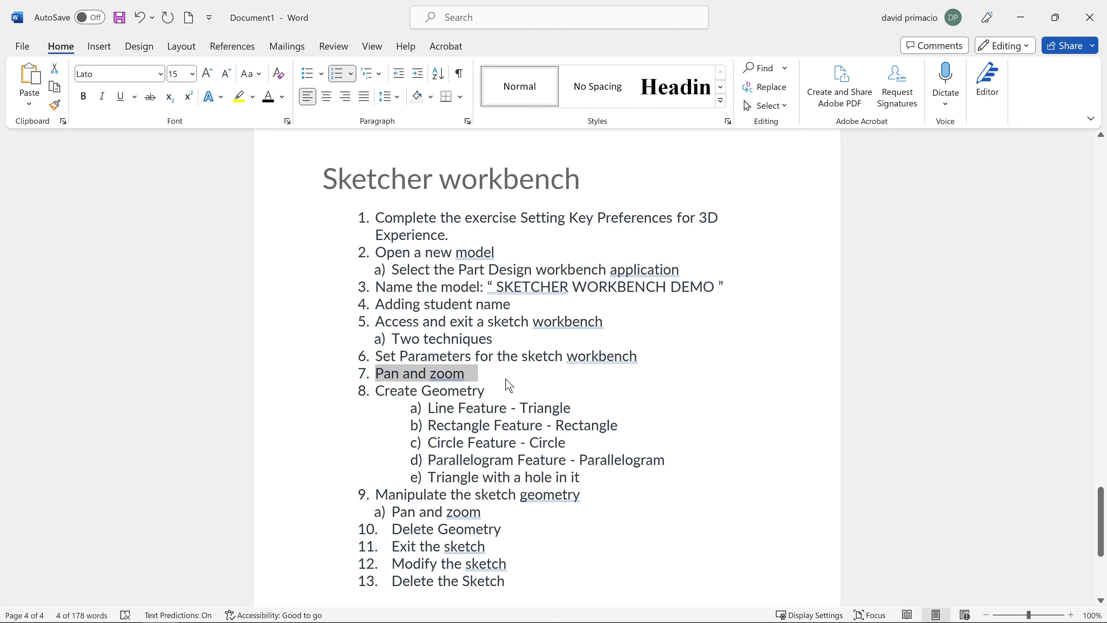
Step: Leave the Word outline at the 'Pan and zoom' line and bring up the 3DEXPERIENCE window
{"action": "left_click", "coordinate": [506, 379]}
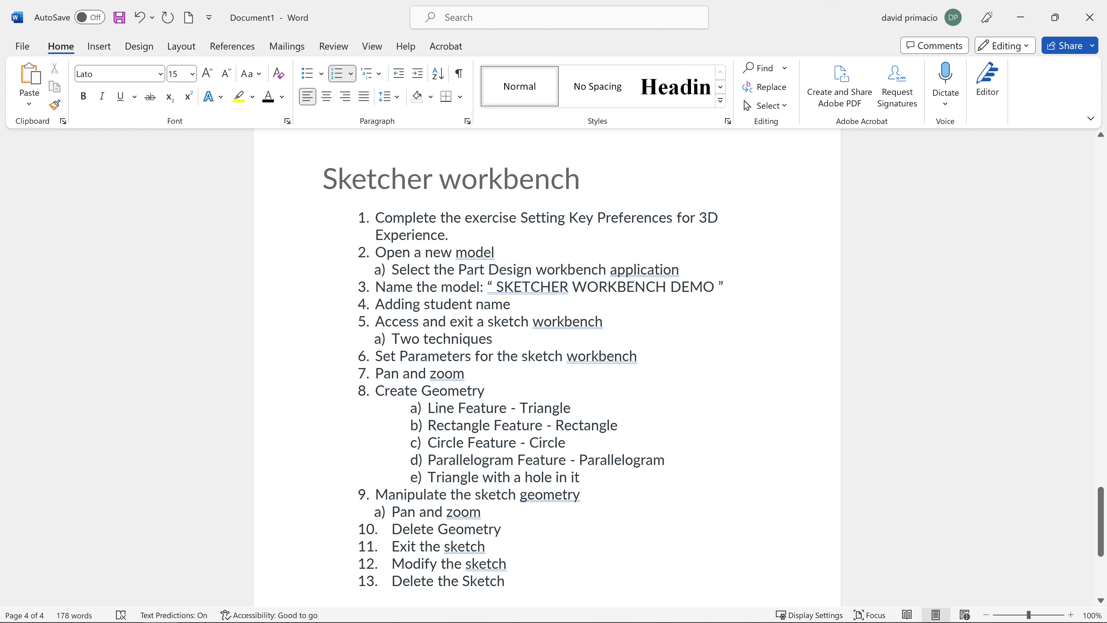
{"action": "left_click", "coordinate": [517, 609]}
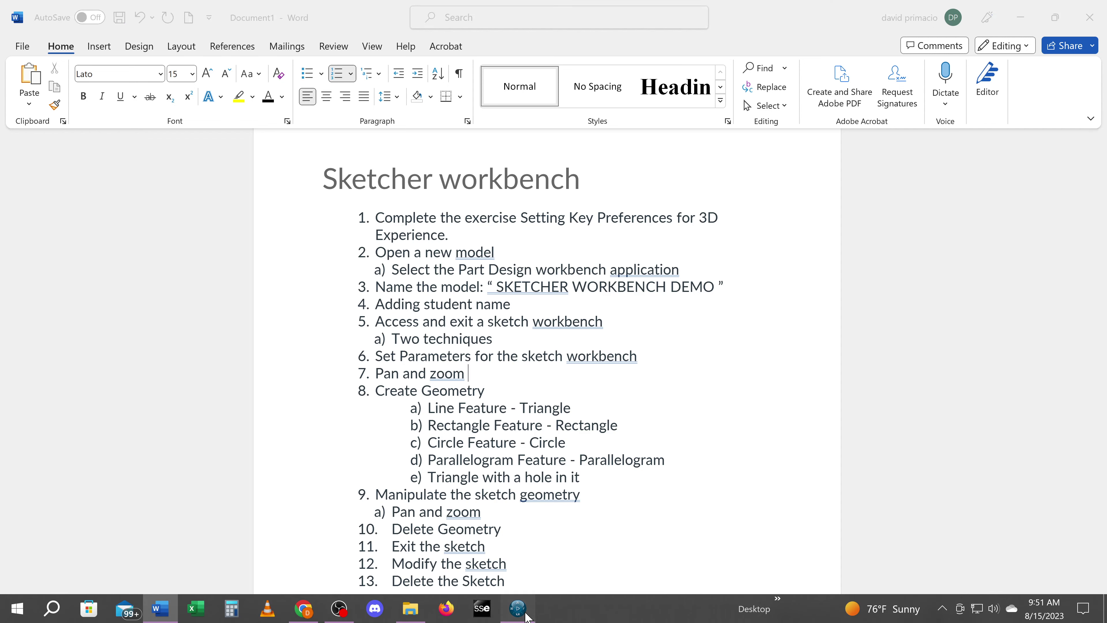
Step: Pan the empty grid toward the centre, save the part locally with Ctrl+S, then zoom
{"action": "mouse_move", "coordinate": [436, 449]}
{"action": "middle_mouse_down"}
{"action": "mouse_move", "coordinate": [735, 379]}
{"action": "mouse_move", "coordinate": [1033, 344]}
{"action": "mouse_move", "coordinate": [715, 410]}
{"action": "mouse_move", "coordinate": [577, 480]}
{"action": "mouse_move", "coordinate": [380, 494]}
{"action": "mouse_move", "coordinate": [640, 385]}
{"action": "mouse_move", "coordinate": [636, 302]}
{"action": "mouse_move", "coordinate": [575, 153]}
{"action": "mouse_move", "coordinate": [558, 480]}
{"action": "mouse_move", "coordinate": [538, 406]}
{"action": "mouse_move", "coordinate": [546, 366]}
{"action": "mouse_move", "coordinate": [561, 439]}
{"action": "mouse_move", "coordinate": [549, 433]}
{"action": "mouse_move", "coordinate": [559, 321]}
{"action": "mouse_move", "coordinate": [542, 437]}
{"action": "mouse_move", "coordinate": [548, 392]}
{"action": "middle_mouse_up"}
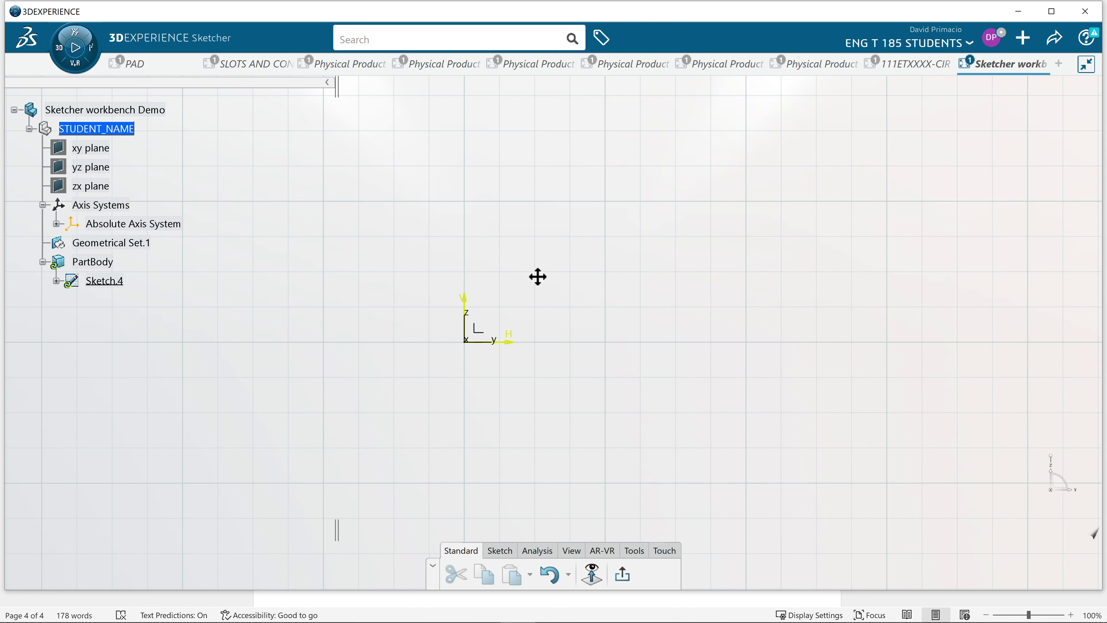
{"action": "middle_click_drag", "start_coordinate": [537, 276], "coordinate": [533, 277]}
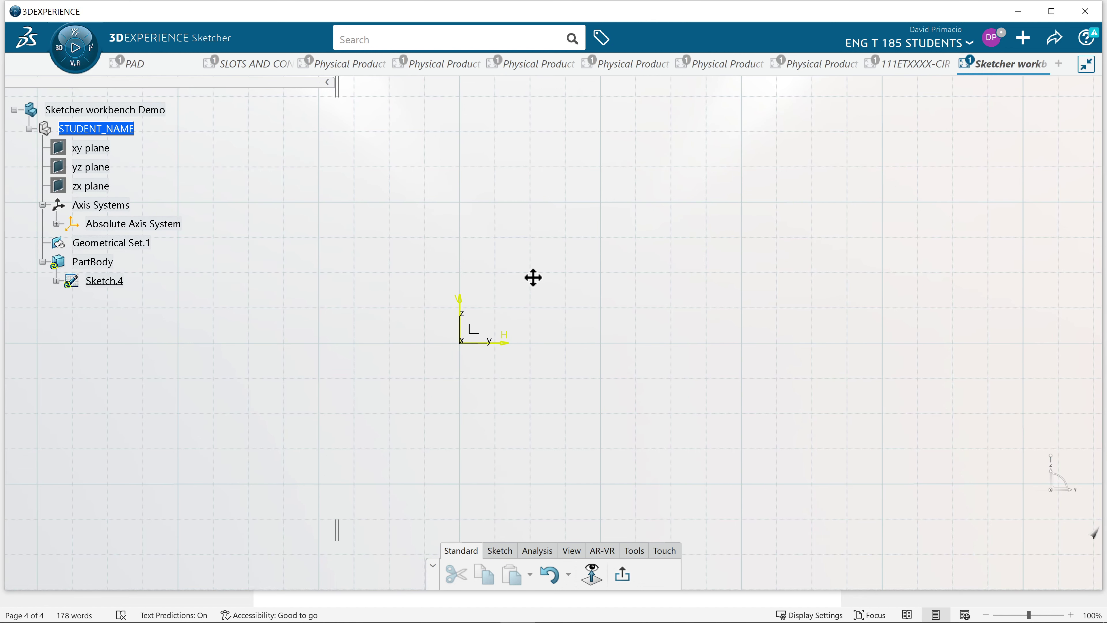
{"action": "mouse_move", "coordinate": [533, 277]}
{"action": "middle_mouse_down"}
{"action": "mouse_move", "coordinate": [391, 308]}
{"action": "mouse_move", "coordinate": [630, 309]}
{"action": "mouse_move", "coordinate": [610, 208]}
{"action": "mouse_move", "coordinate": [615, 262]}
{"action": "mouse_move", "coordinate": [598, 378]}
{"action": "mouse_move", "coordinate": [520, 229]}
{"action": "mouse_move", "coordinate": [561, 398]}
{"action": "mouse_move", "coordinate": [554, 316]}
{"action": "middle_mouse_up"}
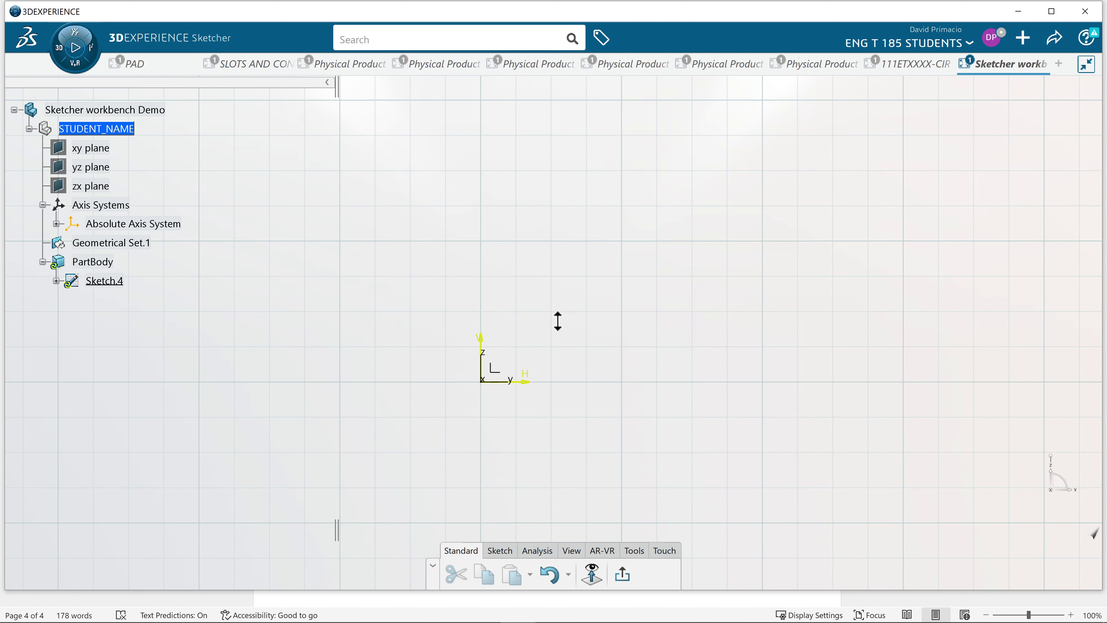
{"action": "key", "text": "ctrl+s"}
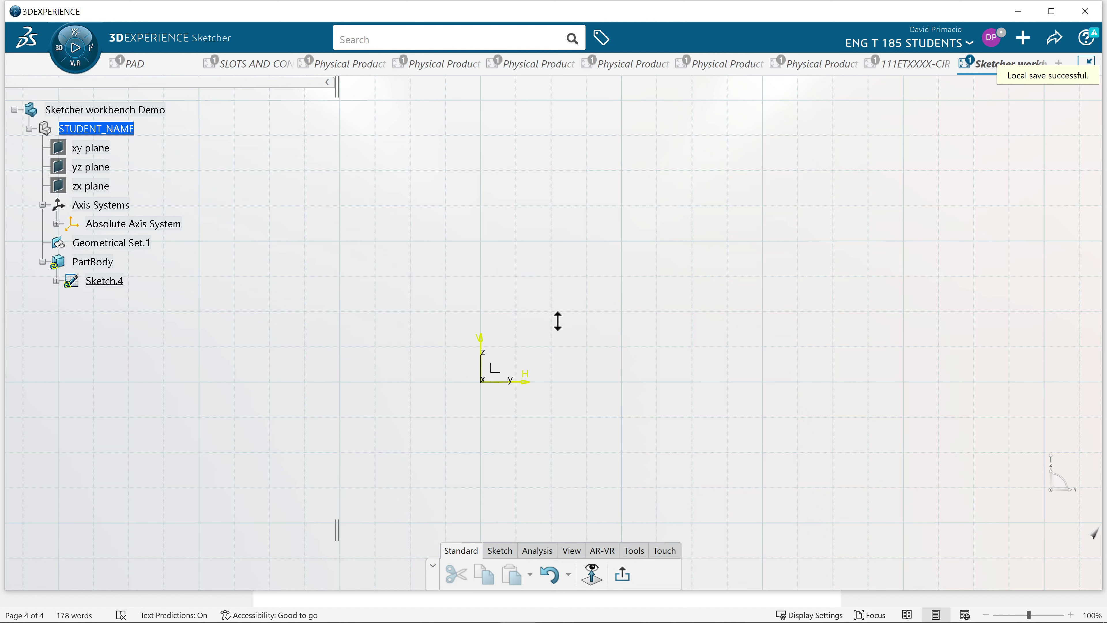
{"action": "mouse_move", "coordinate": [557, 321]}
{"action": "middle_mouse_down"}
{"action": "mouse_move", "coordinate": [560, 363]}
{"action": "mouse_move", "coordinate": [558, 287]}
{"action": "mouse_move", "coordinate": [573, 368]}
{"action": "mouse_move", "coordinate": [568, 301]}
{"action": "middle_mouse_up"}
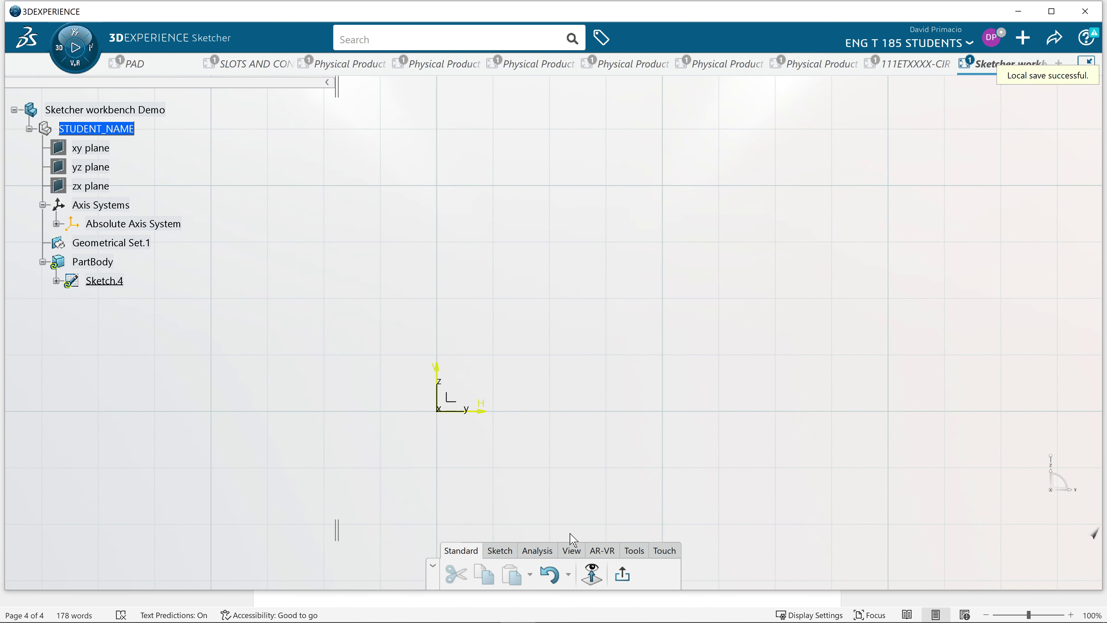
Step: Use the View tab's Pan tool to drag the grid until the origin sits lower left
{"action": "left_click", "coordinate": [569, 550]}
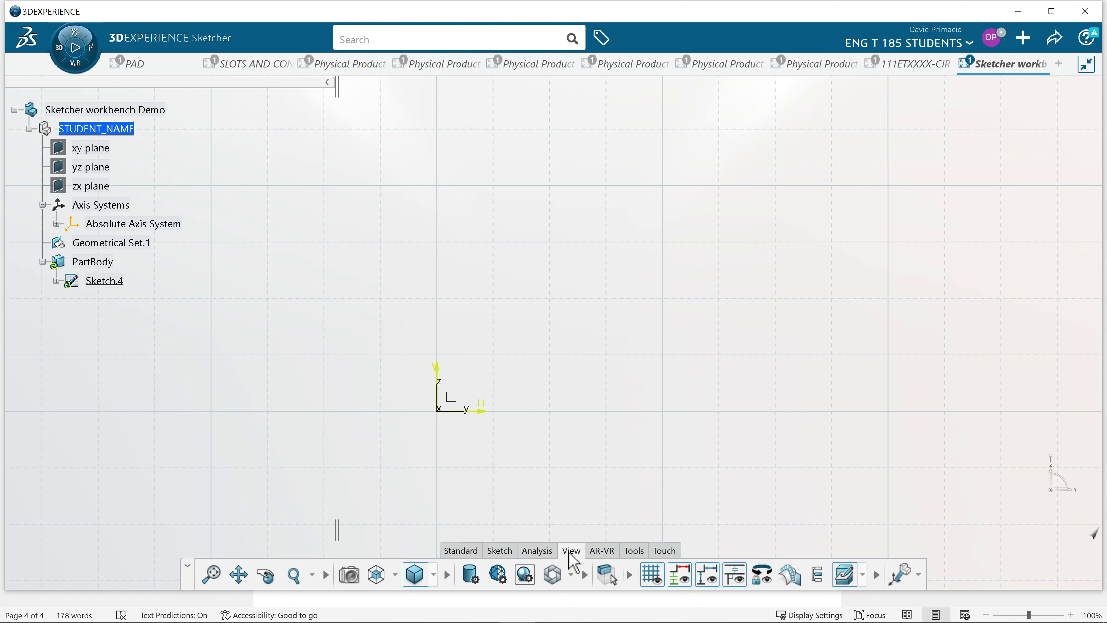
{"action": "left_click", "coordinate": [239, 574]}
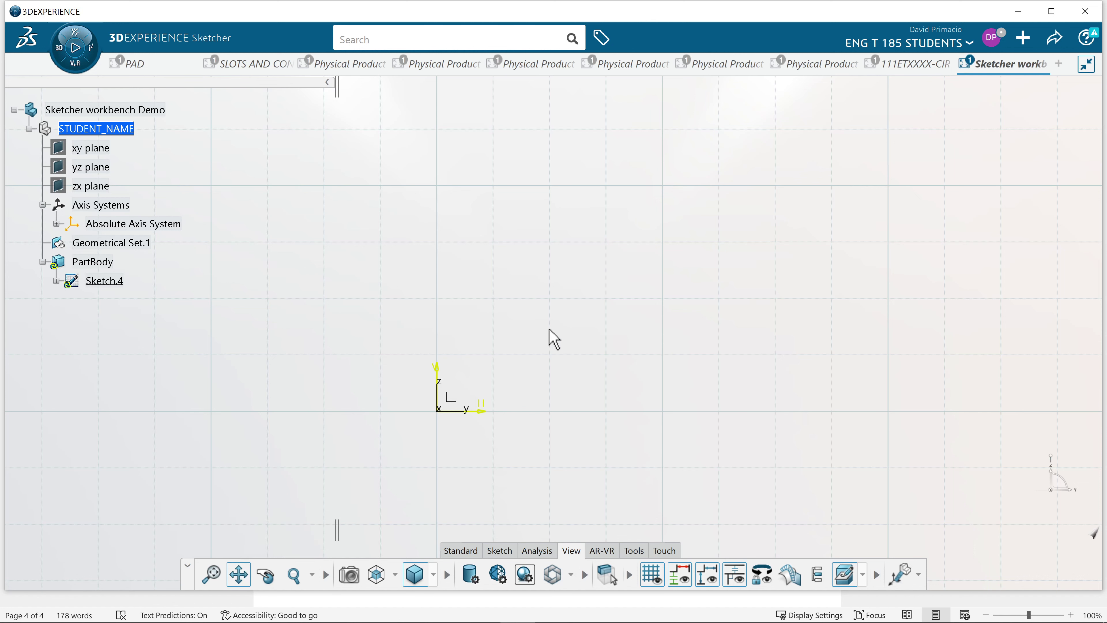
{"action": "left_click_drag", "start_coordinate": [553, 335], "coordinate": [553, 334]}
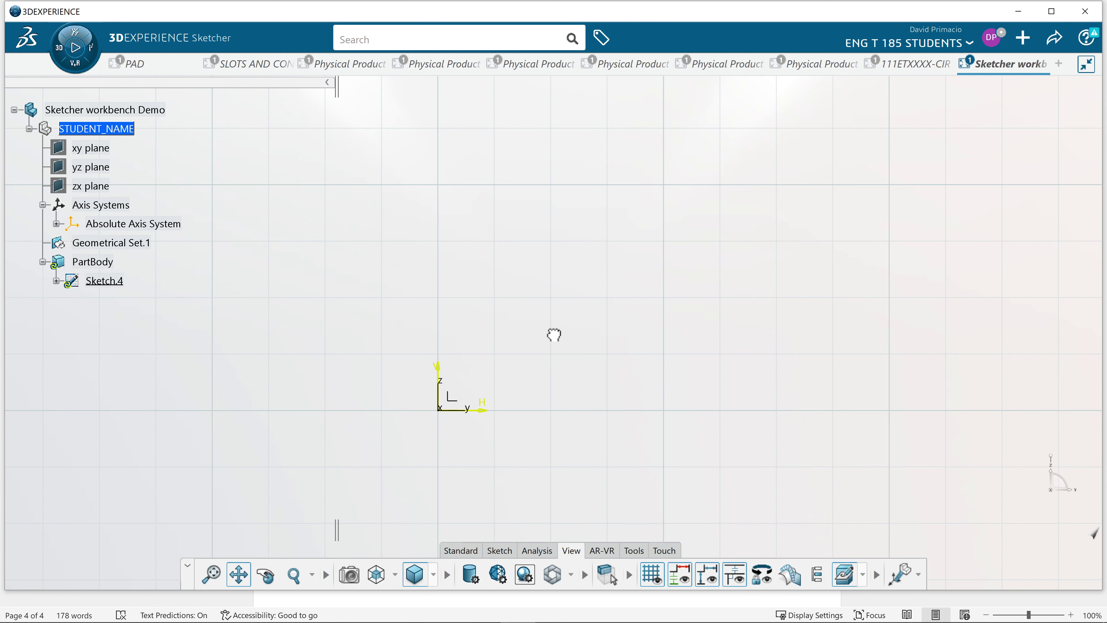
{"action": "mouse_move", "coordinate": [554, 335]}
{"action": "left_mouse_down"}
{"action": "mouse_move", "coordinate": [329, 353]}
{"action": "mouse_move", "coordinate": [583, 351]}
{"action": "mouse_move", "coordinate": [611, 337]}
{"action": "mouse_move", "coordinate": [601, 193]}
{"action": "mouse_move", "coordinate": [634, 418]}
{"action": "mouse_move", "coordinate": [595, 295]}
{"action": "mouse_move", "coordinate": [506, 341]}
{"action": "mouse_move", "coordinate": [470, 384]}
{"action": "left_mouse_up"}
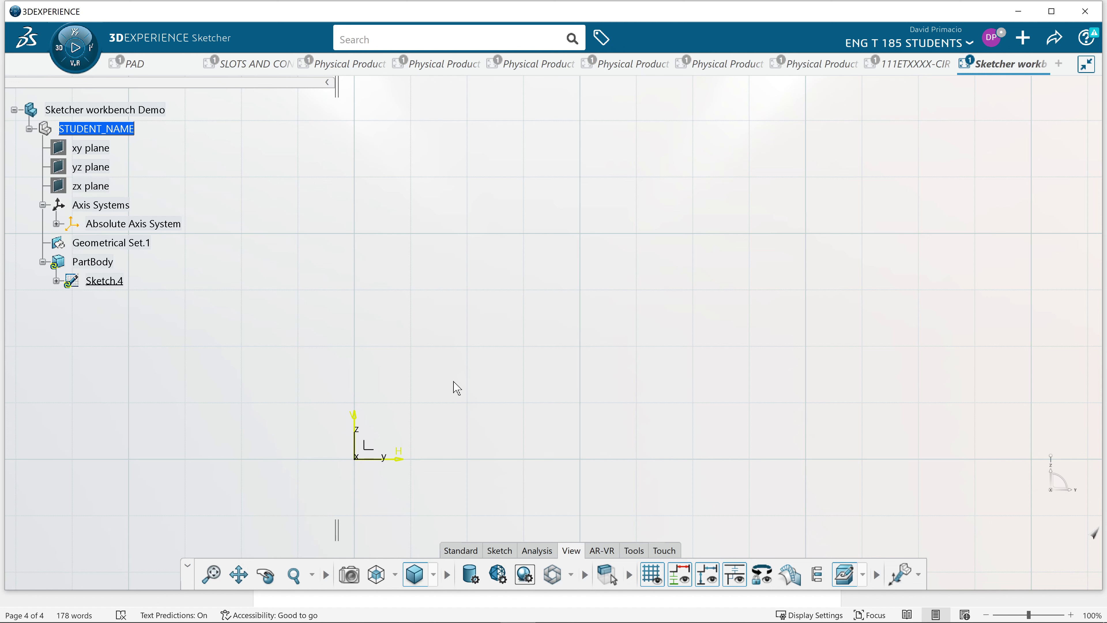
{"action": "mouse_move", "coordinate": [457, 384]}
{"action": "middle_mouse_down"}
{"action": "mouse_move", "coordinate": [240, 540]}
{"action": "mouse_move", "coordinate": [239, 568]}
{"action": "mouse_move", "coordinate": [230, 511]}
{"action": "mouse_move", "coordinate": [279, 430]}
{"action": "mouse_move", "coordinate": [356, 390]}
{"action": "mouse_move", "coordinate": [523, 349]}
{"action": "mouse_move", "coordinate": [368, 365]}
{"action": "mouse_move", "coordinate": [420, 242]}
{"action": "mouse_move", "coordinate": [435, 238]}
{"action": "mouse_move", "coordinate": [442, 378]}
{"action": "mouse_move", "coordinate": [579, 406]}
{"action": "mouse_move", "coordinate": [512, 428]}
{"action": "mouse_move", "coordinate": [236, 456]}
{"action": "mouse_move", "coordinate": [331, 302]}
{"action": "mouse_move", "coordinate": [364, 331]}
{"action": "mouse_move", "coordinate": [331, 380]}
{"action": "mouse_move", "coordinate": [342, 357]}
{"action": "middle_mouse_up"}
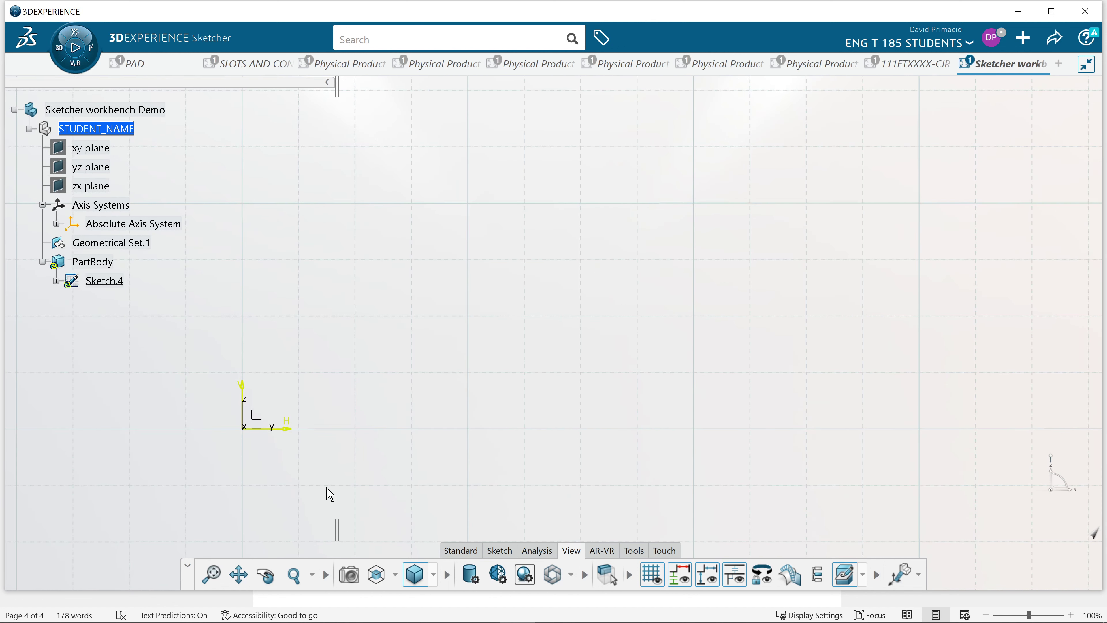
Step: Choose Zoom In Out from the View tab's zoom flyout and drag to enlarge the grid squares
{"action": "left_click", "coordinate": [311, 574]}
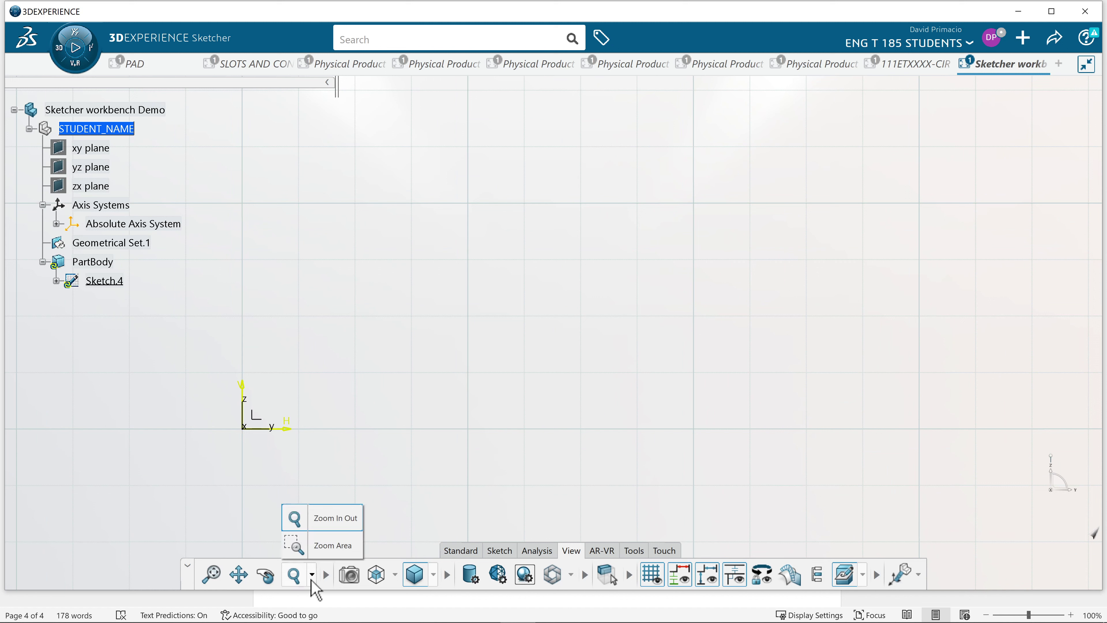
{"action": "left_click", "coordinate": [343, 528]}
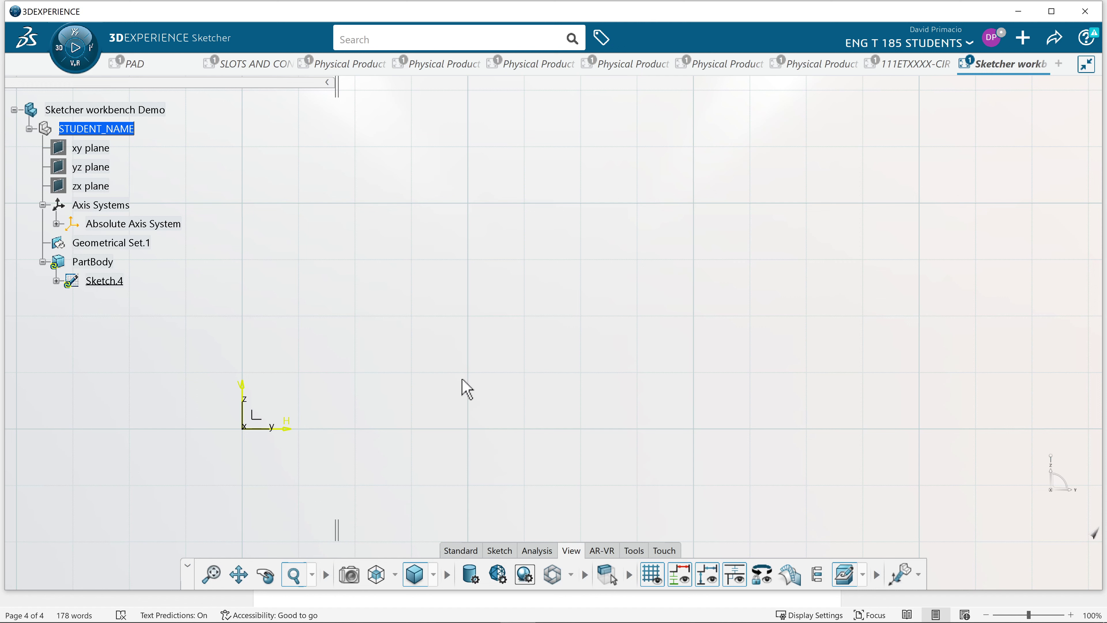
{"action": "left_click_drag", "start_coordinate": [472, 385], "coordinate": [475, 386]}
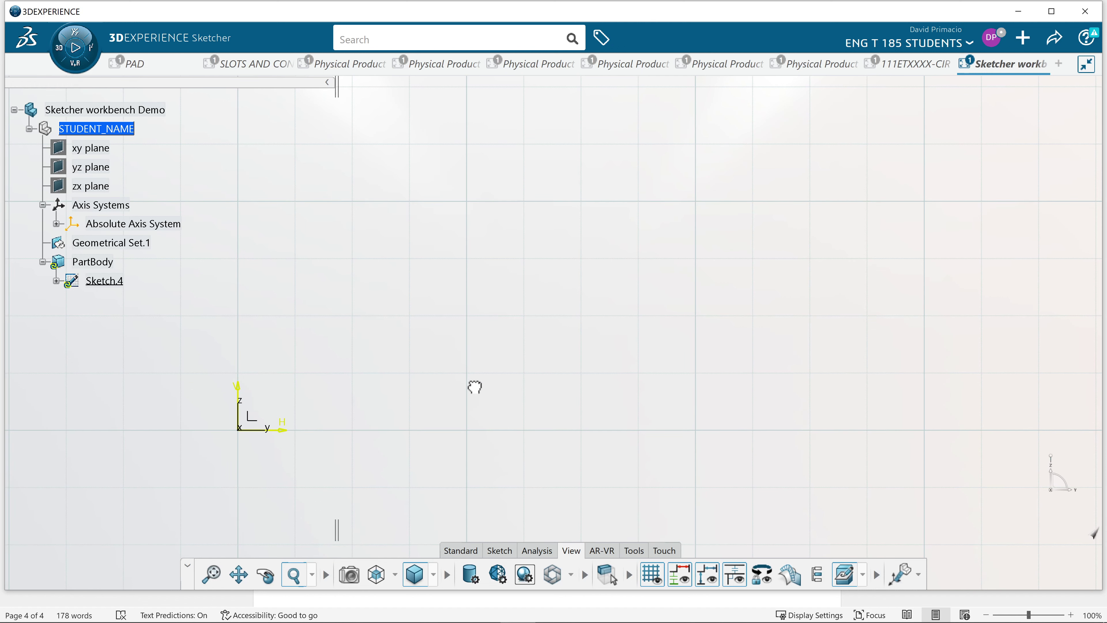
{"action": "mouse_move", "coordinate": [474, 386]}
{"action": "left_mouse_down"}
{"action": "mouse_move", "coordinate": [480, 295]}
{"action": "mouse_move", "coordinate": [499, 393]}
{"action": "mouse_move", "coordinate": [496, 464]}
{"action": "mouse_move", "coordinate": [501, 399]}
{"action": "left_mouse_up"}
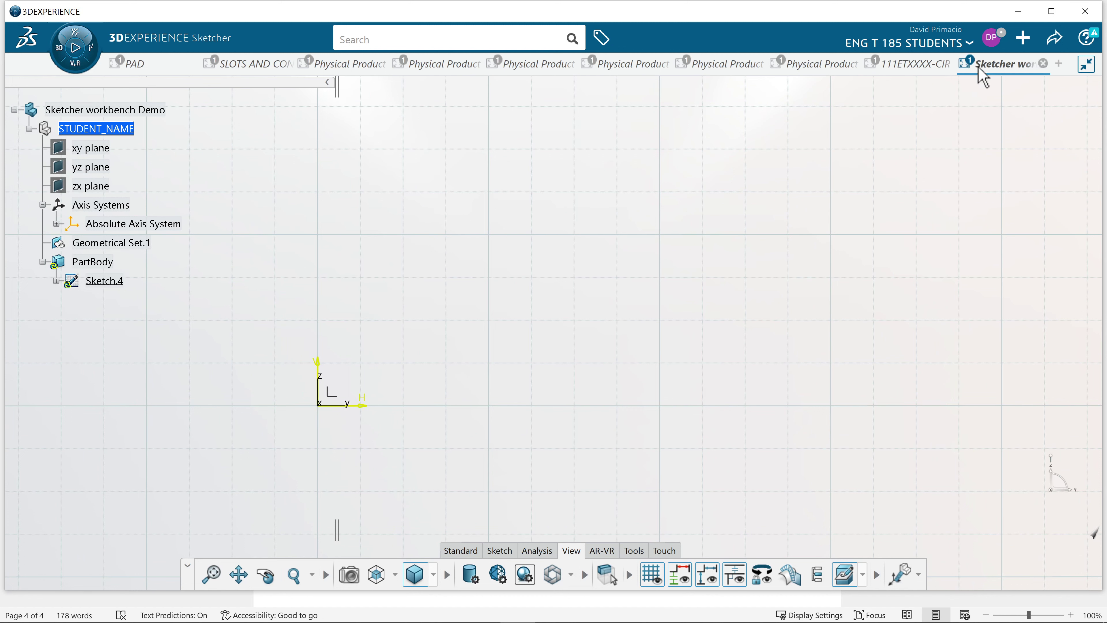
Step: Open Preferences from the account menu and confirm them with Ok
{"action": "left_click", "coordinate": [991, 38]}
{"action": "left_click", "coordinate": [918, 90]}
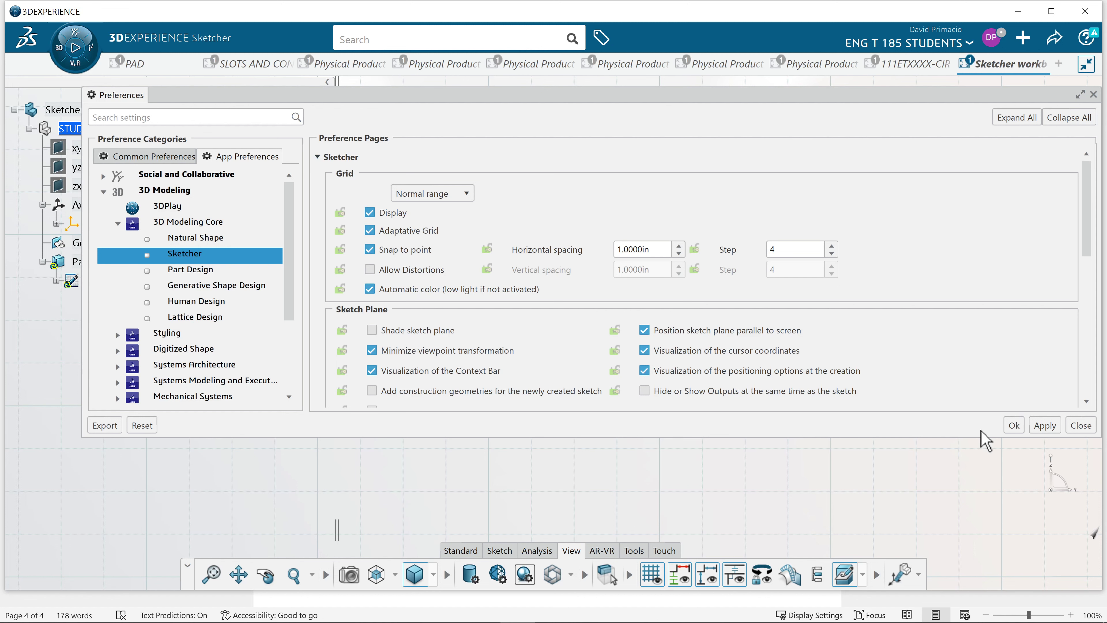
{"action": "left_click", "coordinate": [1013, 425]}
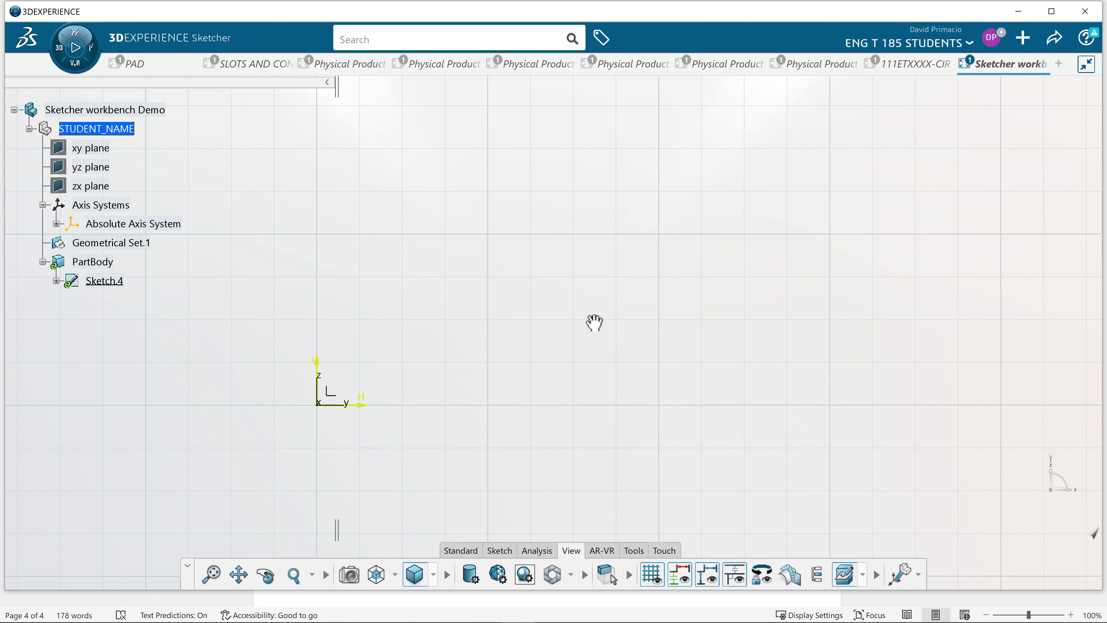
Step: Zoom the sketch grid out, then back in with middle+left mouse drags
{"action": "mouse_move", "coordinate": [593, 322]}
{"action": "middle_mouse_down"}
{"action": "mouse_move", "coordinate": [593, 442]}
{"action": "mouse_move", "coordinate": [593, 432]}
{"action": "middle_mouse_up"}
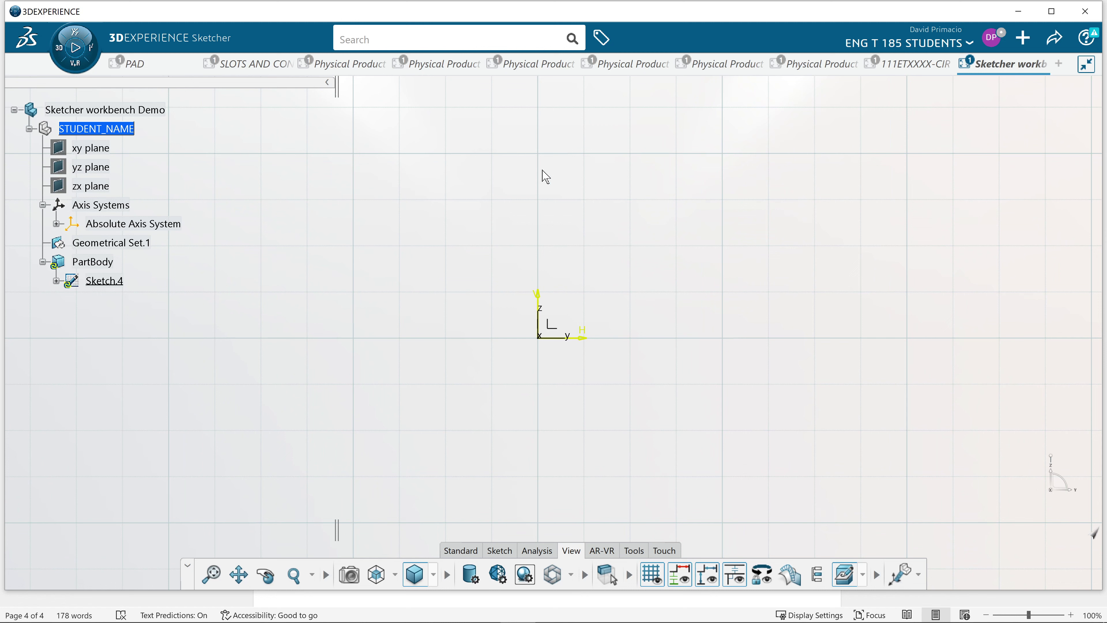
{"action": "mouse_move", "coordinate": [623, 327]}
{"action": "middle_mouse_down"}
{"action": "mouse_move", "coordinate": [630, 339]}
{"action": "mouse_move", "coordinate": [633, 322]}
{"action": "middle_mouse_up"}
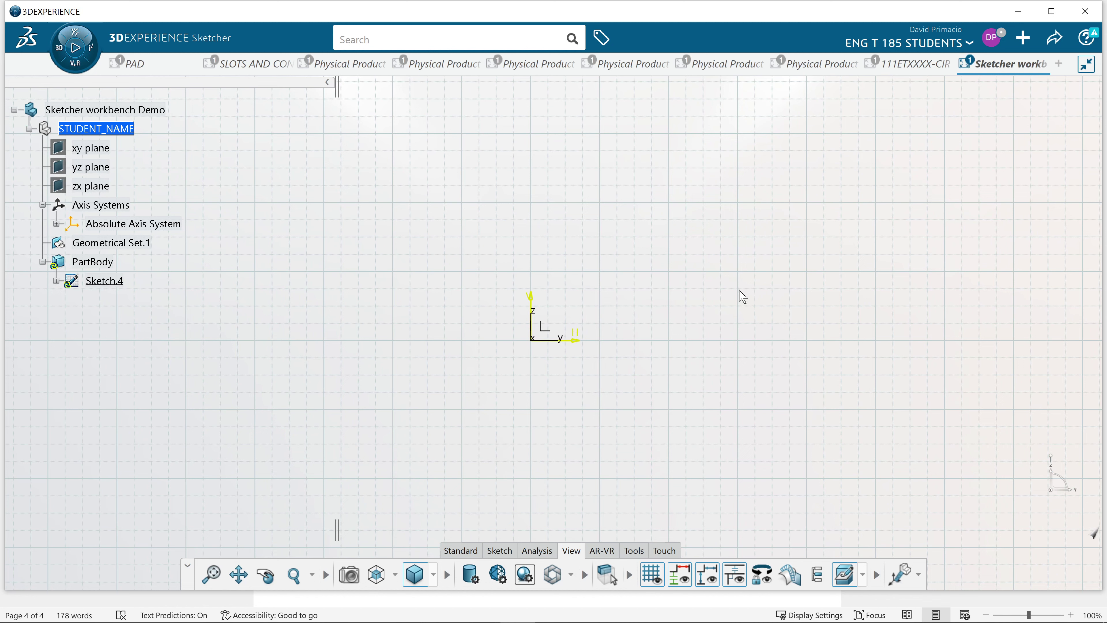
{"action": "mouse_move", "coordinate": [618, 329]}
{"action": "middle_mouse_down"}
{"action": "mouse_move", "coordinate": [632, 292]}
{"action": "mouse_move", "coordinate": [625, 381]}
{"action": "mouse_move", "coordinate": [630, 336]}
{"action": "middle_mouse_up"}
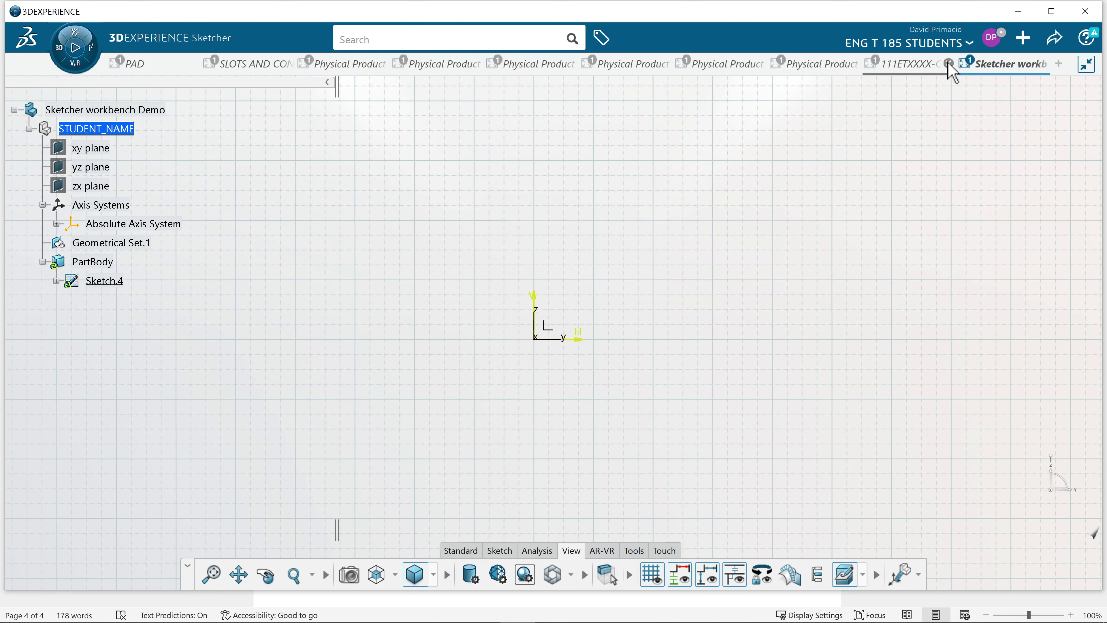
Step: Uncheck Adaptative Grid in Preferences, then zoom in and pan the axes toward the lower left
{"action": "left_click", "coordinate": [992, 38]}
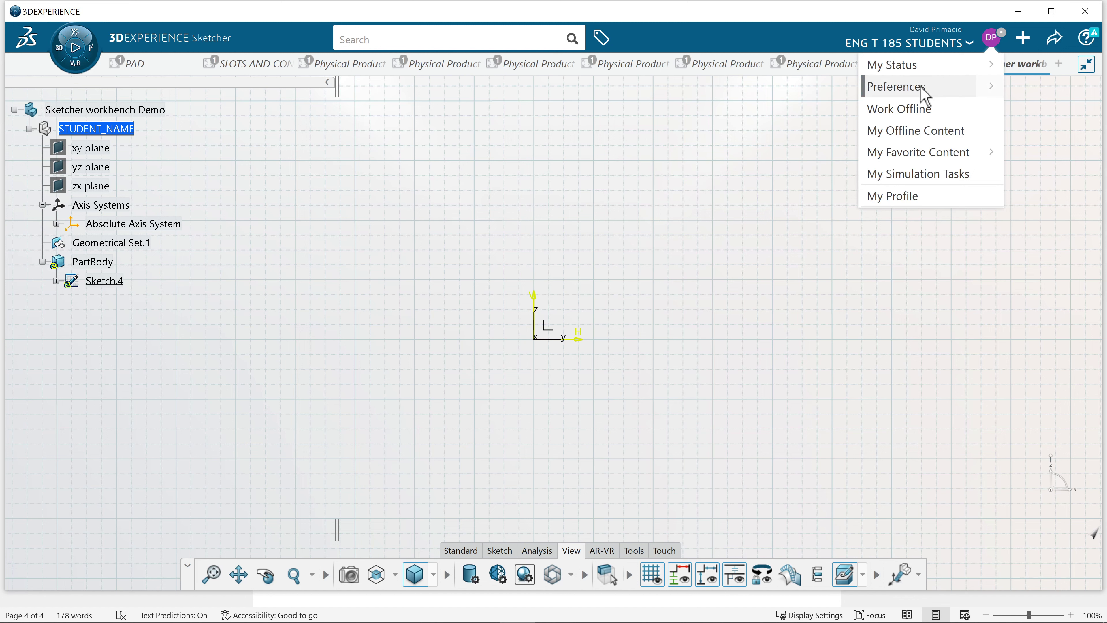
{"action": "left_click", "coordinate": [867, 90]}
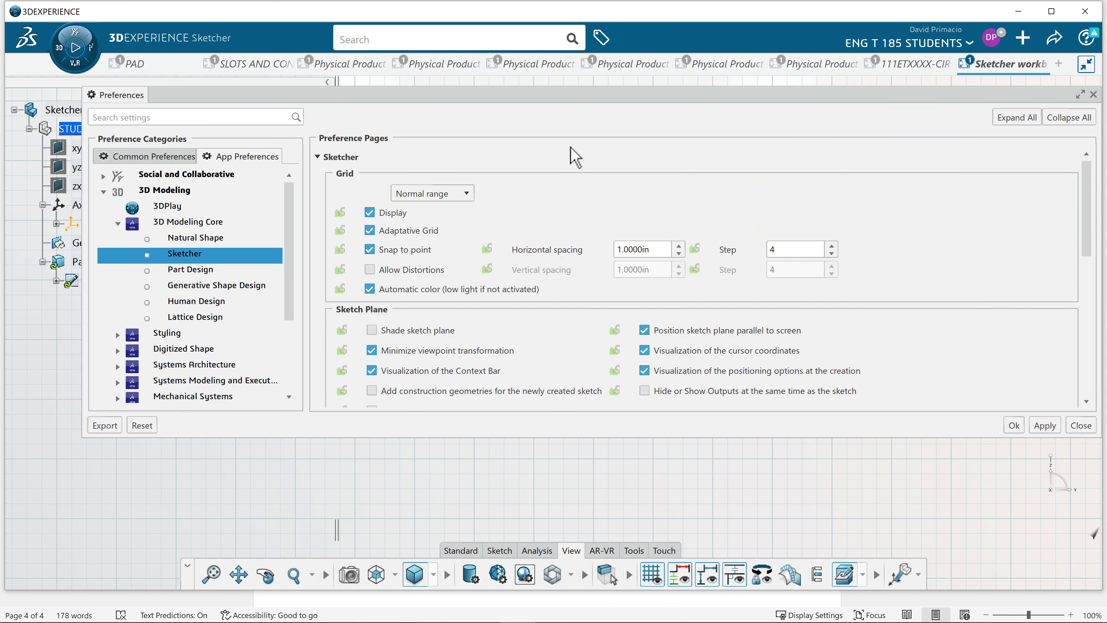
{"action": "left_click", "coordinate": [429, 232]}
{"action": "left_click", "coordinate": [1011, 426]}
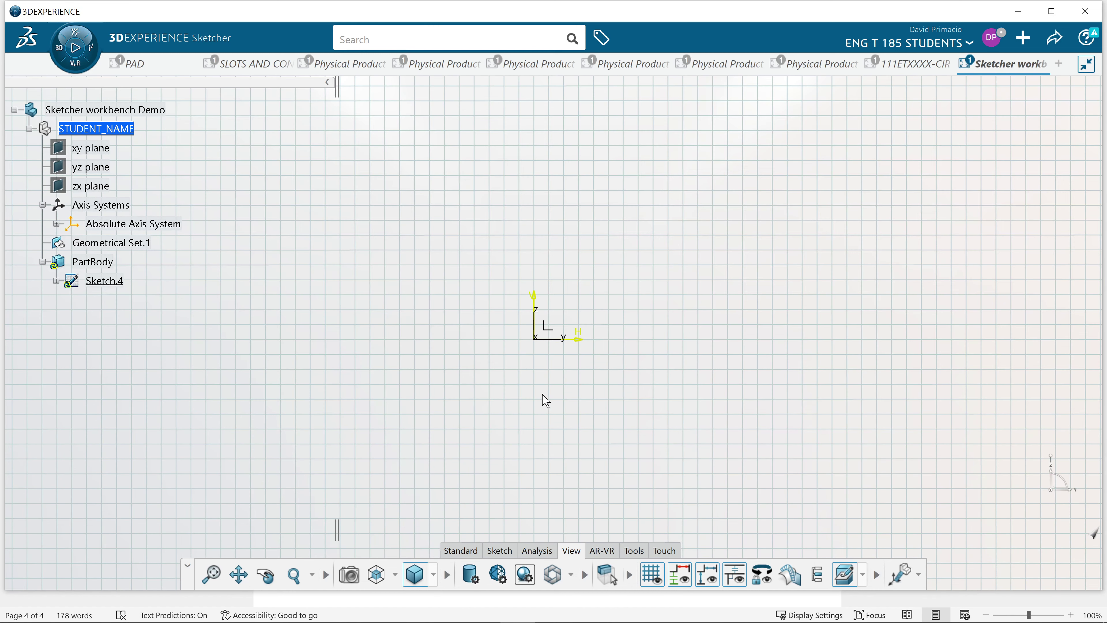
{"action": "middle_click_drag", "start_coordinate": [579, 402], "coordinate": [582, 334], "text": "ctrl"}
{"action": "mouse_move", "coordinate": [639, 313]}
{"action": "middle_mouse_down"}
{"action": "mouse_move", "coordinate": [521, 373]}
{"action": "mouse_move", "coordinate": [479, 369]}
{"action": "middle_mouse_up"}
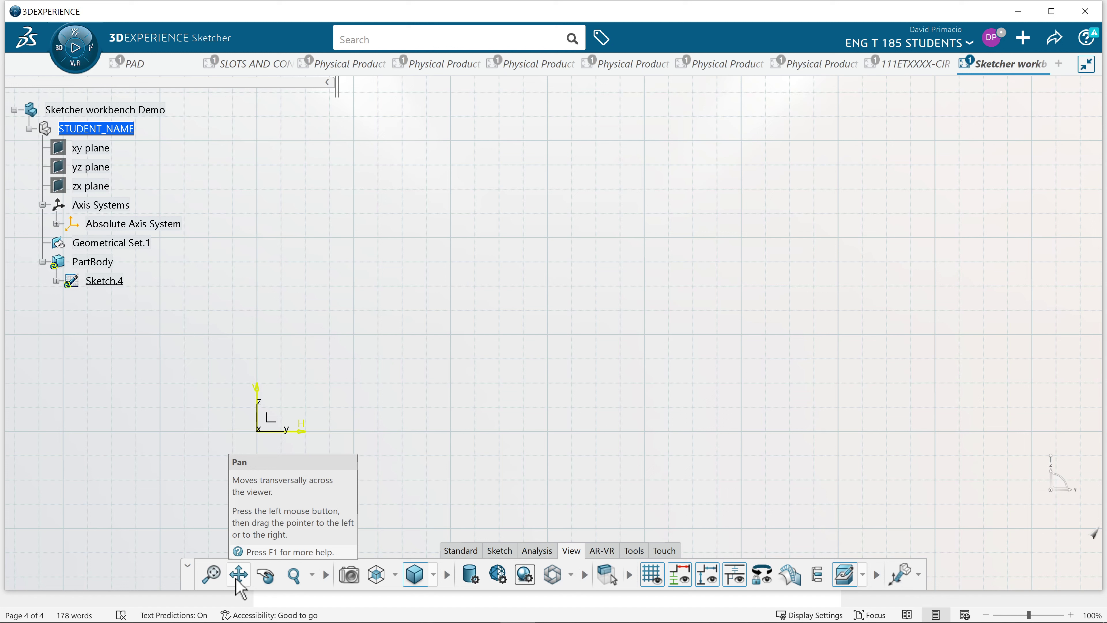
Step: Open the Basic Viewing Commands help page for the Pan tool with F1
{"action": "key", "text": "F1"}
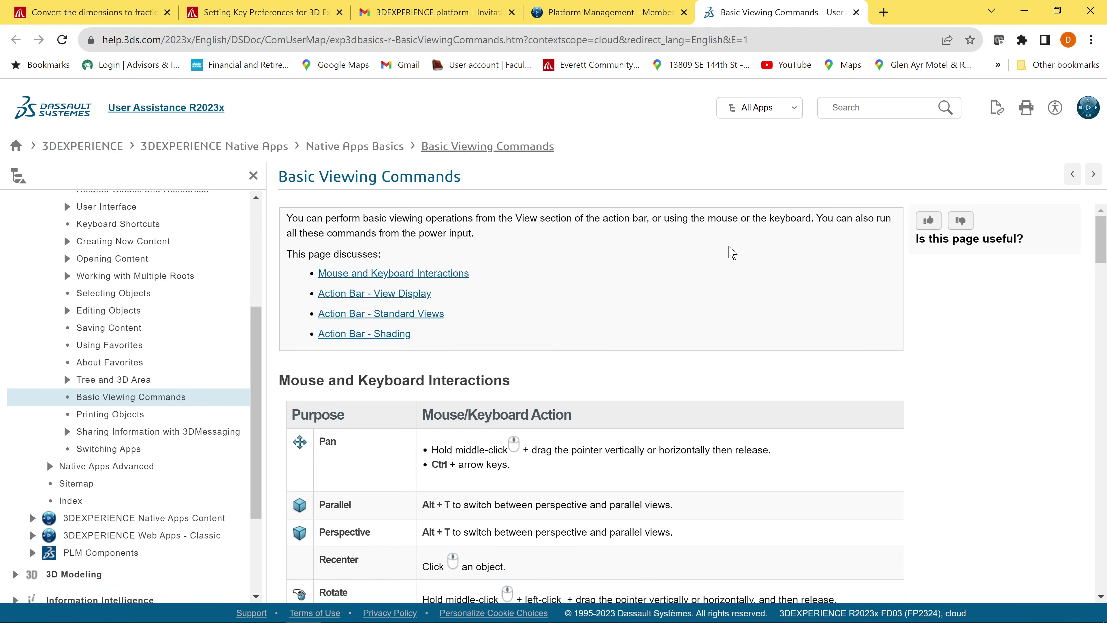
Step: Read the pan, rotate and zoom mouse actions in the help table, then Alt+Tab to Sketcher
{"action": "scroll", "coordinate": [595, 317], "scroll_direction": "down", "scroll_amount": 3}
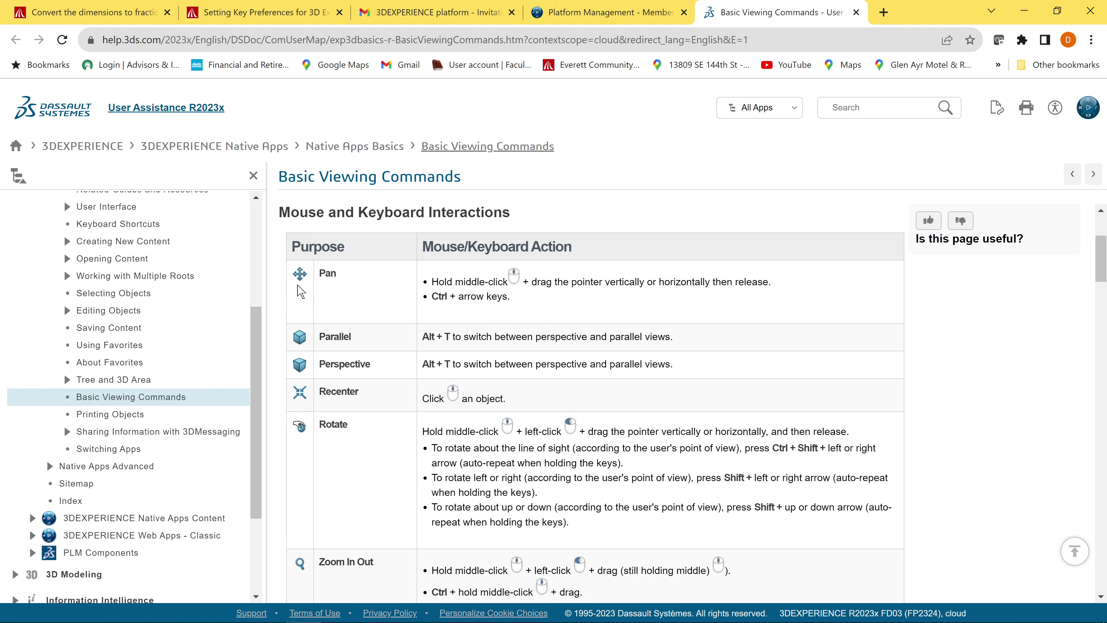
{"action": "scroll", "coordinate": [521, 338], "scroll_direction": "down", "scroll_amount": 3}
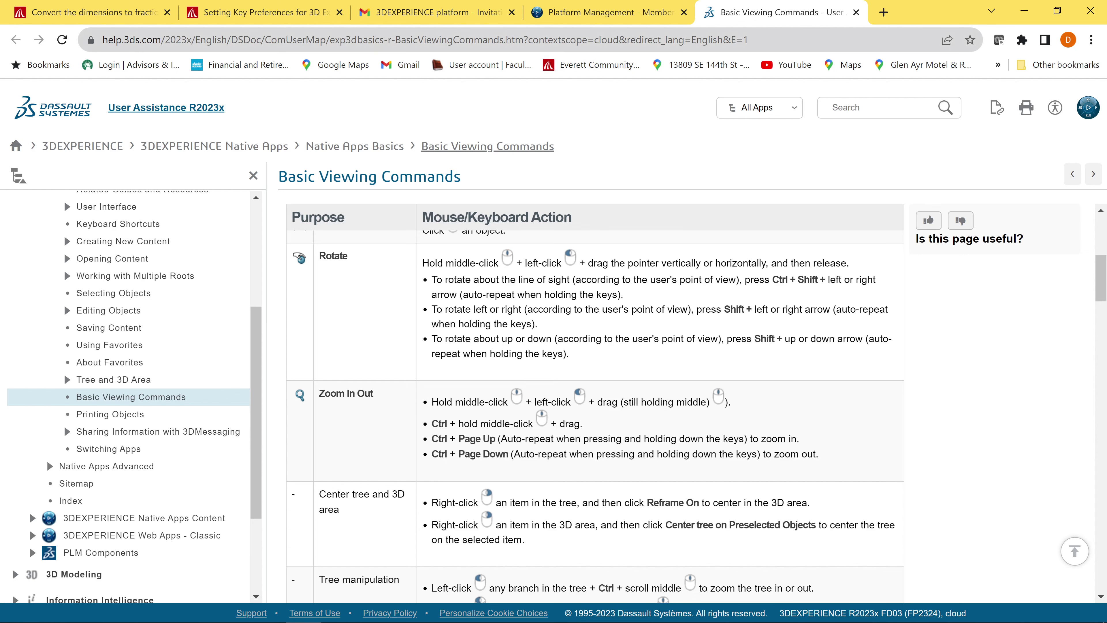
{"action": "left_click", "coordinate": [607, 13]}
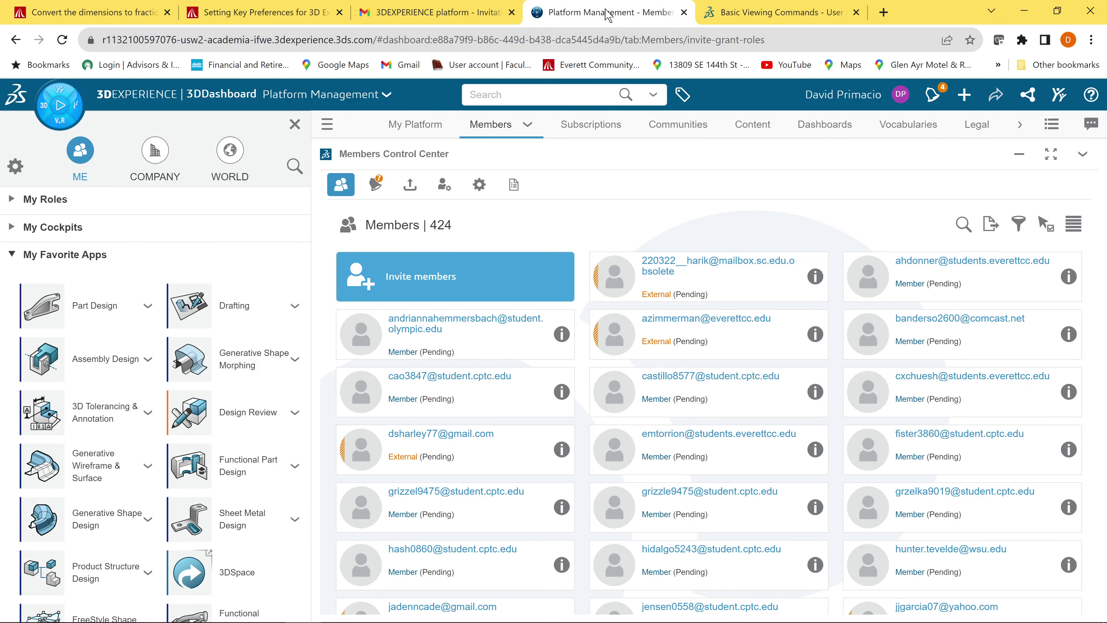
{"action": "left_click", "coordinate": [734, 20]}
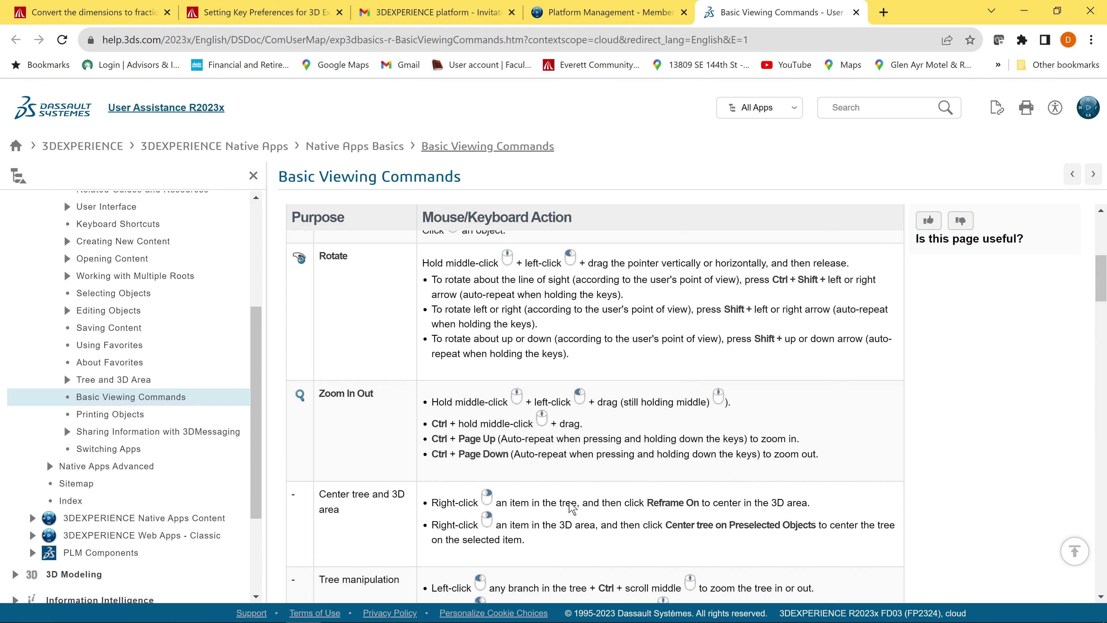
{"action": "key", "text": "alt+Tab"}
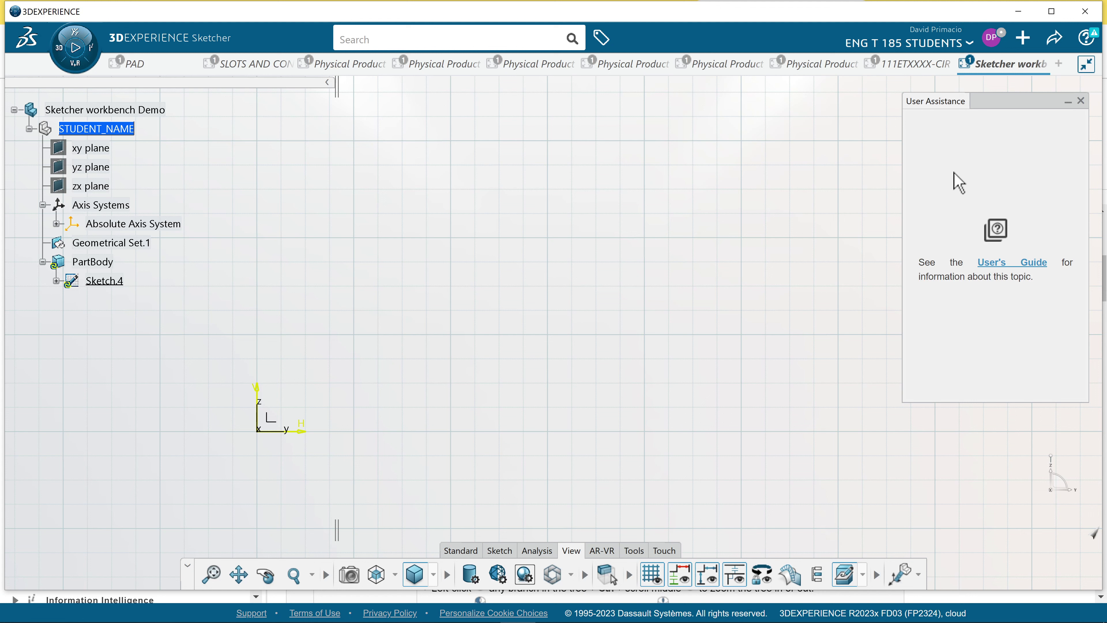
Step: Close the User Assistance panel and pan the full sketch grid to the right
{"action": "left_click", "coordinate": [1081, 101]}
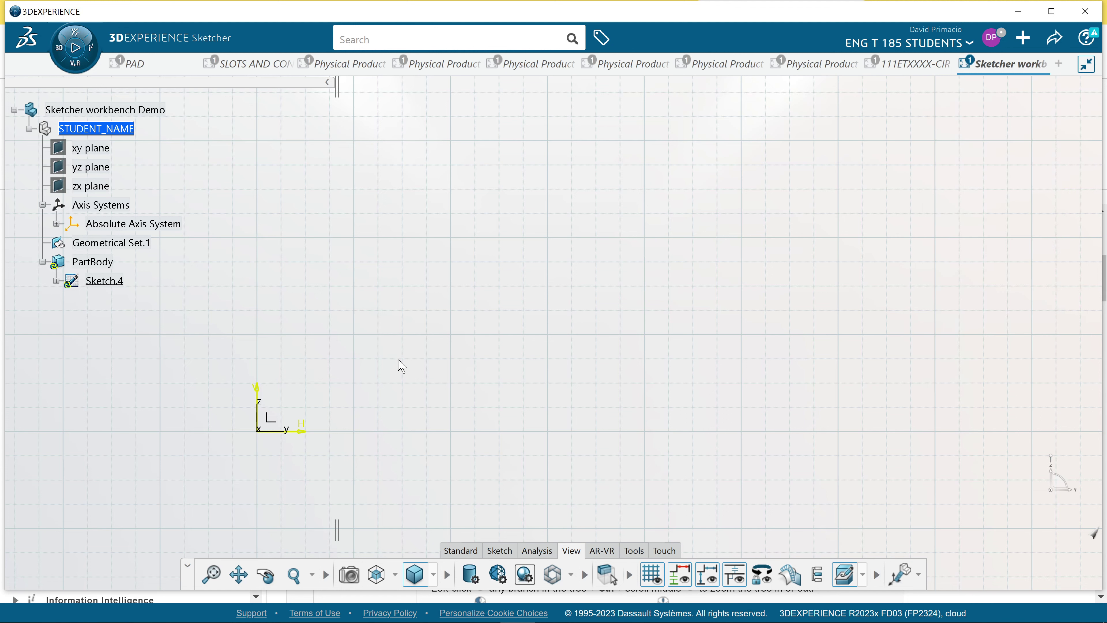
{"action": "middle_click_drag", "start_coordinate": [401, 365], "coordinate": [485, 367]}
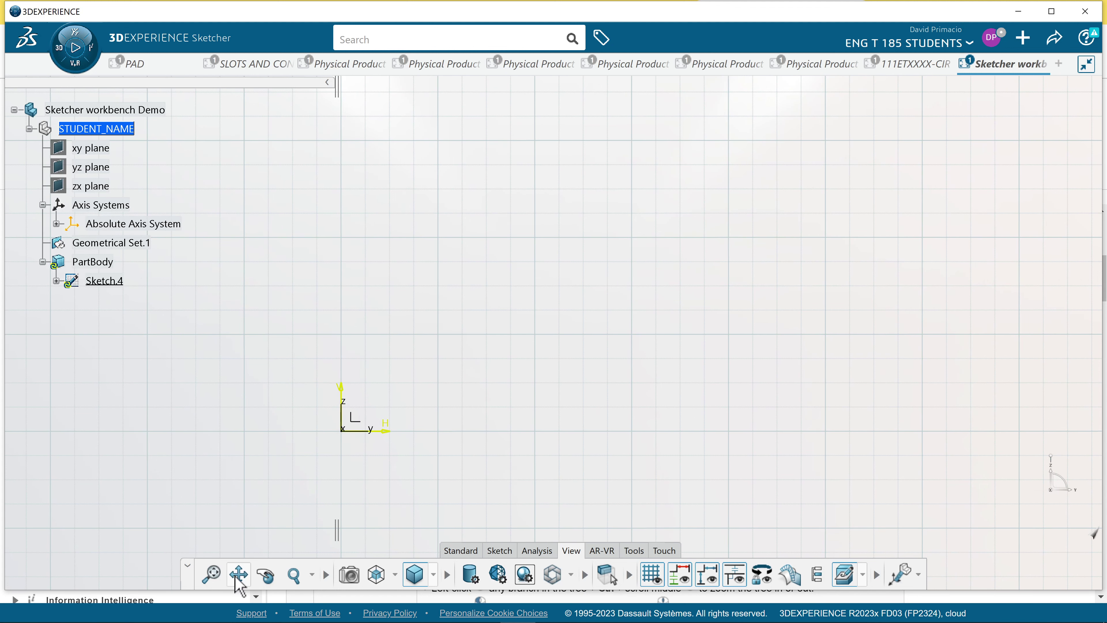